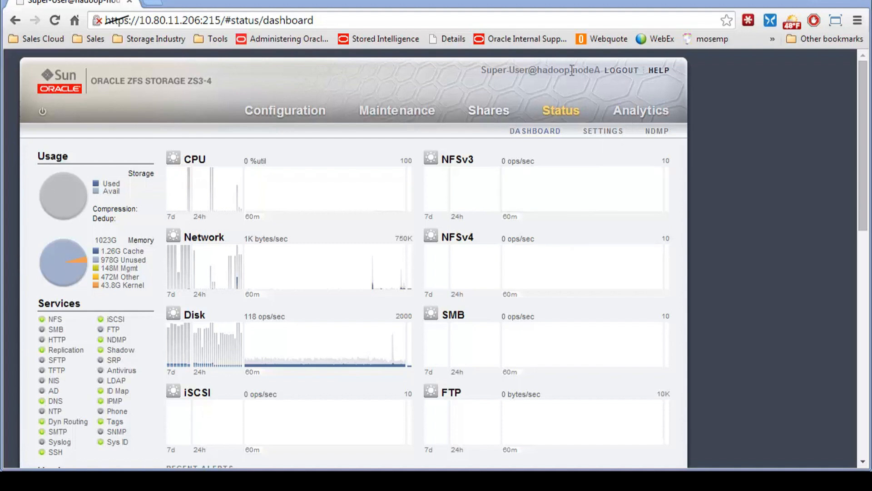
Show the appliance's user preferences, then switch to PuTTY Key Generator to copy the public key
{"action": "left_click", "coordinate": [285, 113]}
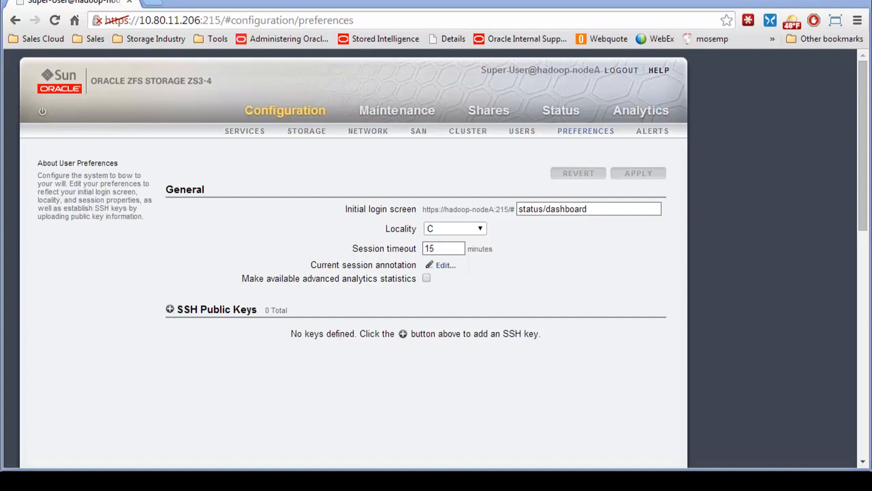
{"action": "key", "text": "alt+Tab"}
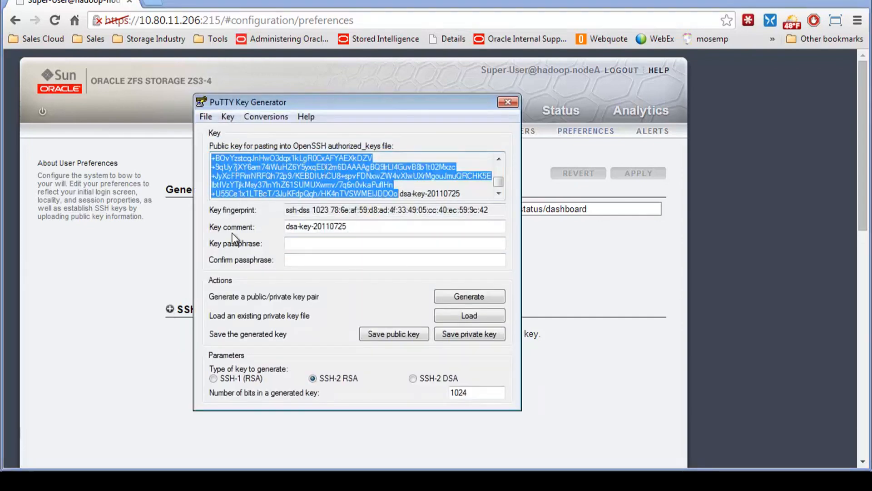
Paste the copied DSA public key into a new SSH Public Key entry with comment Darius-PC
{"action": "left_click", "coordinate": [151, 243]}
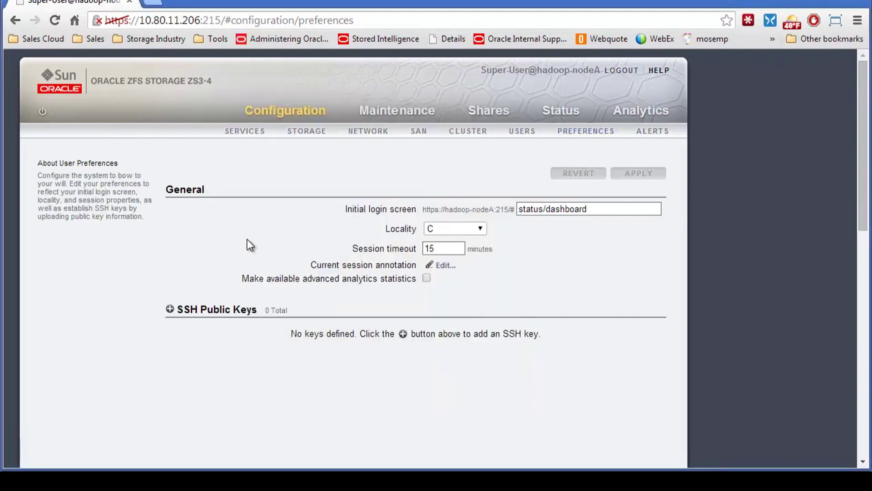
{"action": "left_click", "coordinate": [169, 309]}
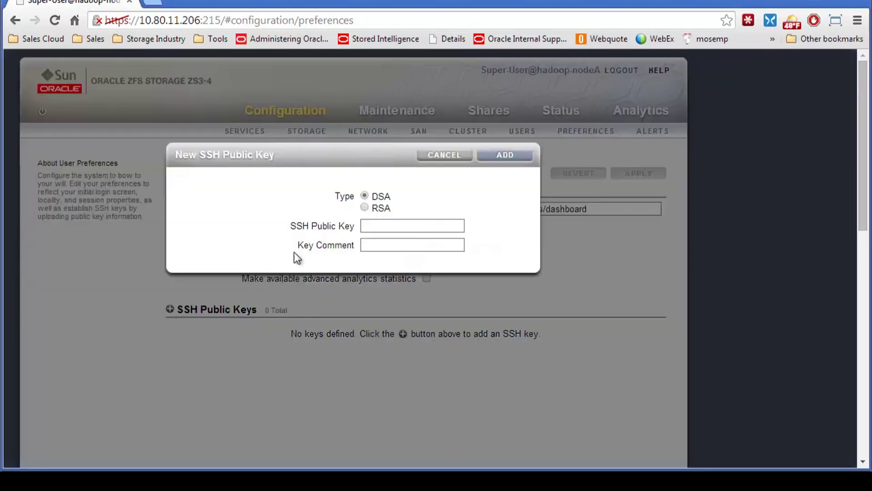
{"action": "left_click", "coordinate": [371, 225]}
{"action": "right_click", "coordinate": [372, 226]}
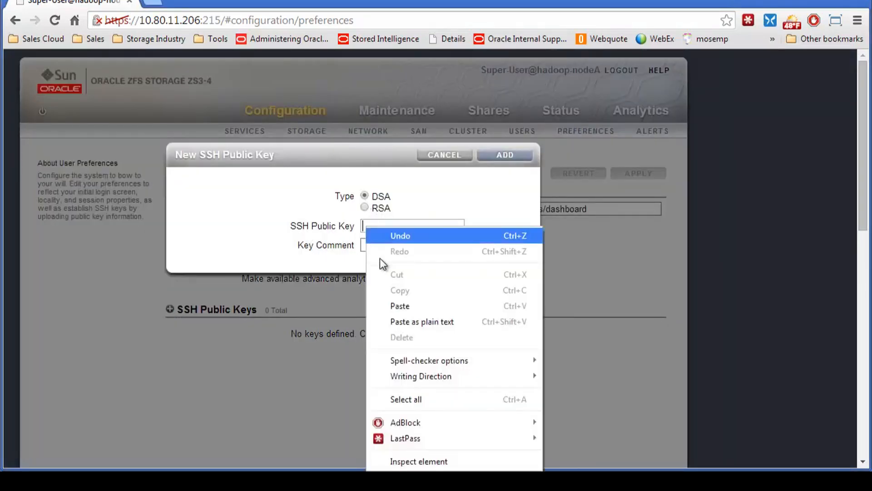
{"action": "left_click", "coordinate": [406, 322]}
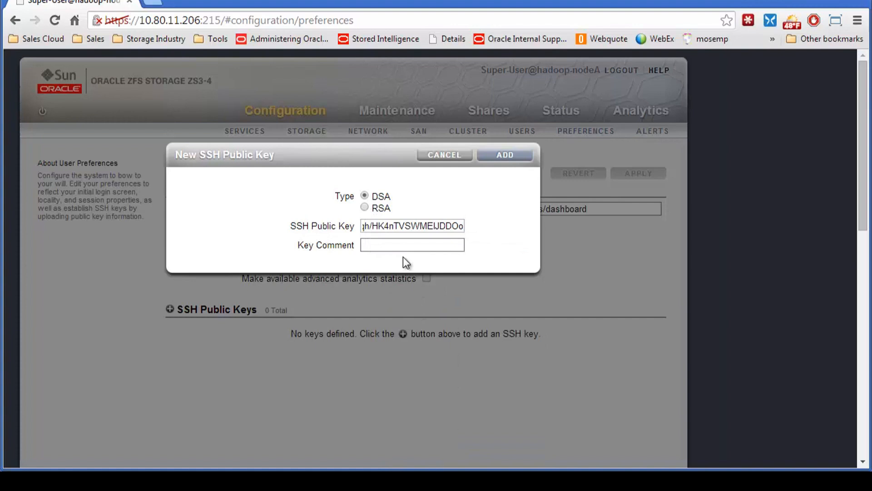
{"action": "left_click", "coordinate": [398, 244]}
{"action": "type", "text": "D"}
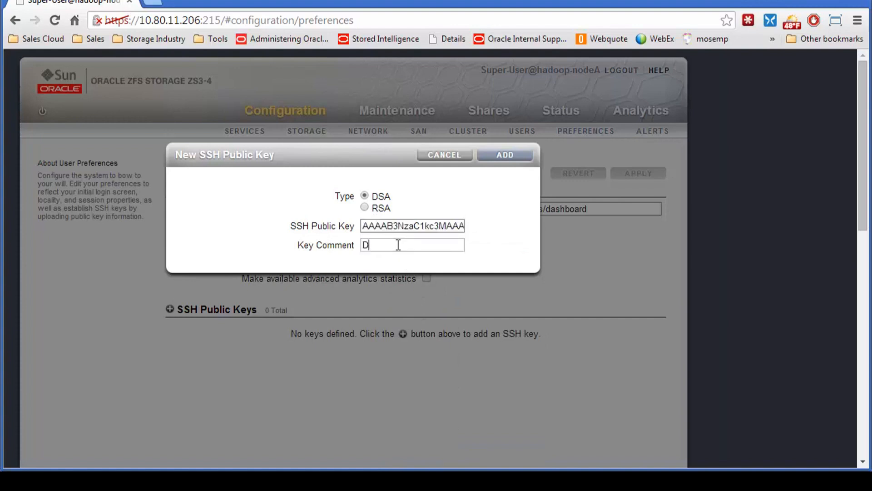
{"action": "type", "text": "arius-"}
{"action": "type", "text": "PC"}
Add the DSA key to the SSH Public Keys list and apply the preferences
{"action": "left_click", "coordinate": [504, 155]}
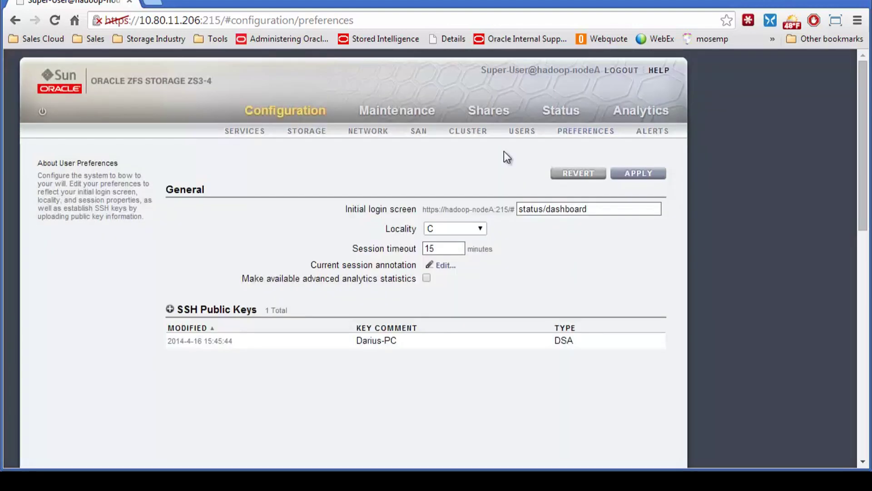
{"action": "left_click", "coordinate": [638, 174]}
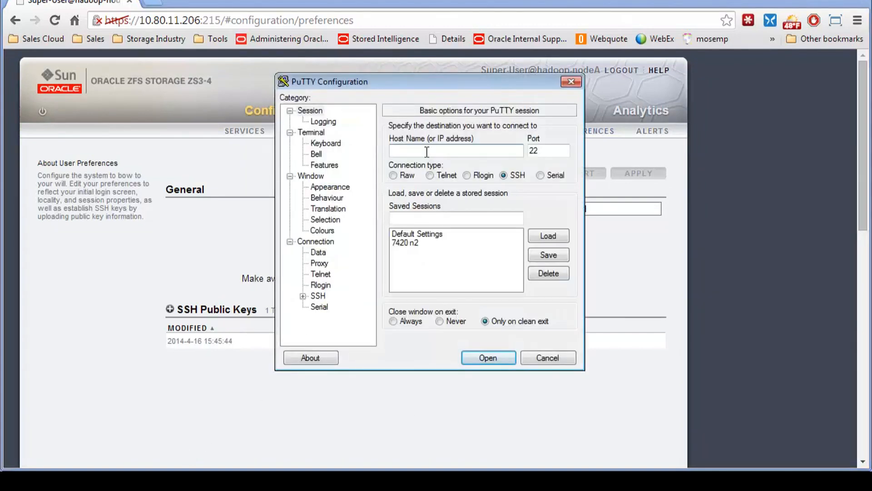
{"action": "type", "text": "10.80"}
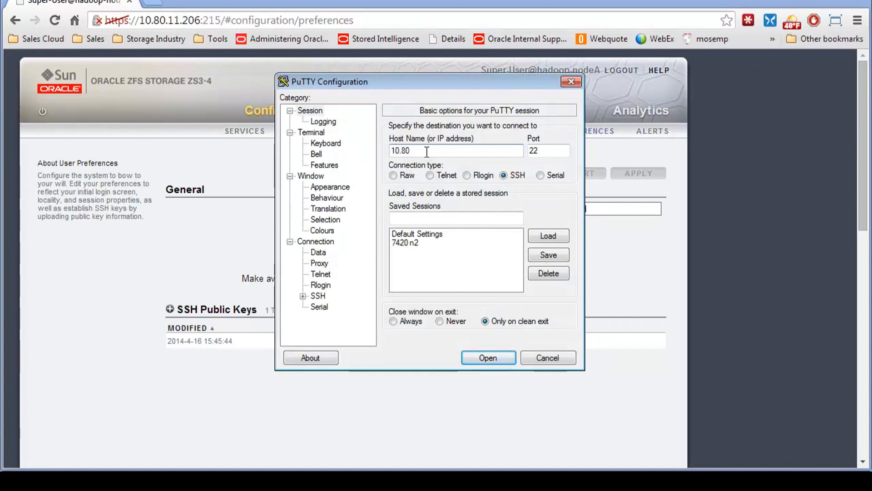
{"action": "type", "text": ".11.20"}
{"action": "type", "text": "6"}
Name the PuTTY session ZS3-4 for SSH host 10.80.11.206 on port 22
{"action": "left_click", "coordinate": [412, 217]}
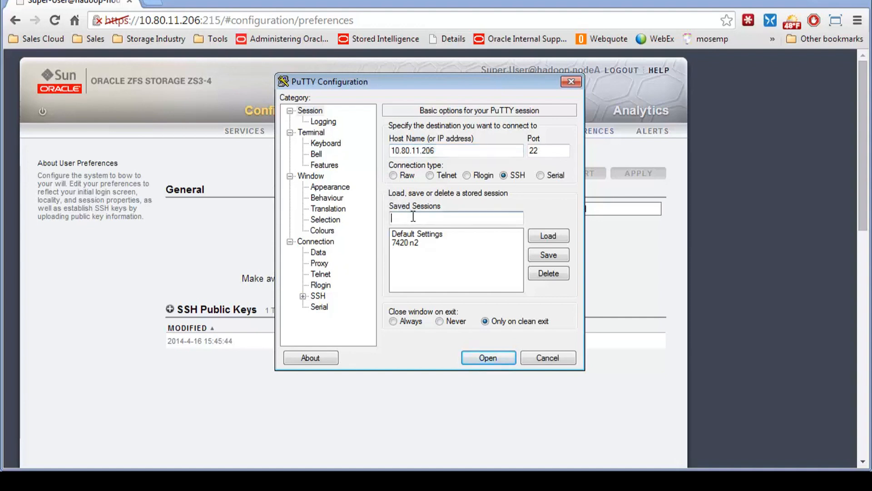
{"action": "type", "text": "ZS3-4"}
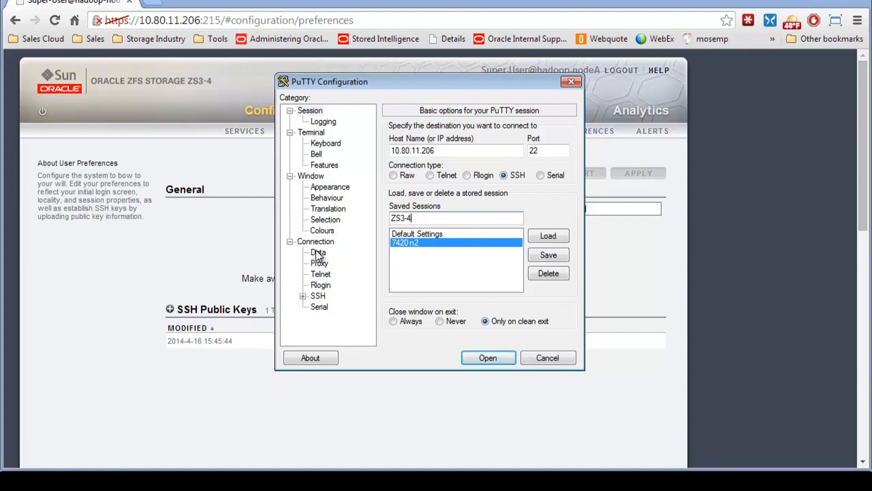
Save session ZS3-4 and set the auto-login username to root under Connection > Data
{"action": "left_click", "coordinate": [549, 255]}
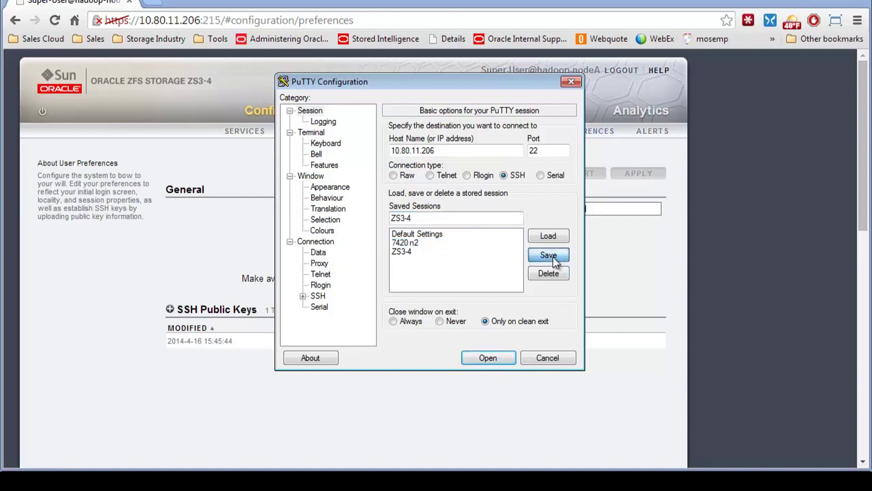
{"action": "left_click", "coordinate": [319, 253]}
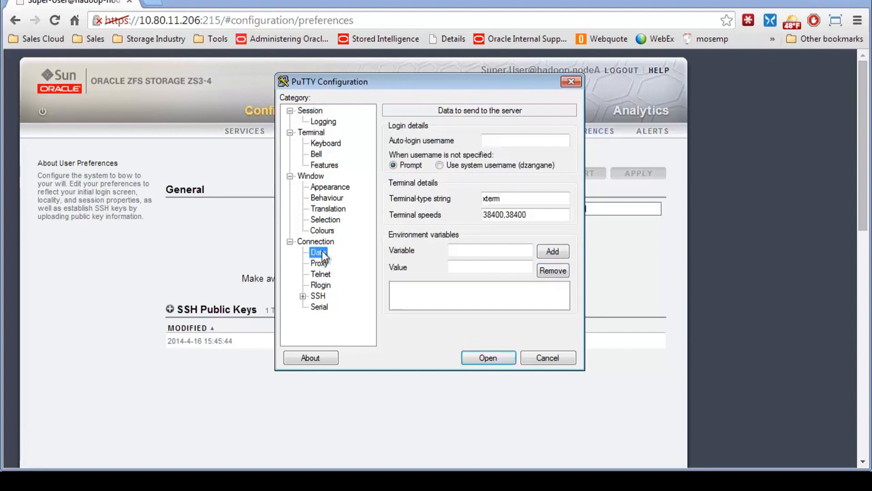
{"action": "left_click", "coordinate": [518, 140]}
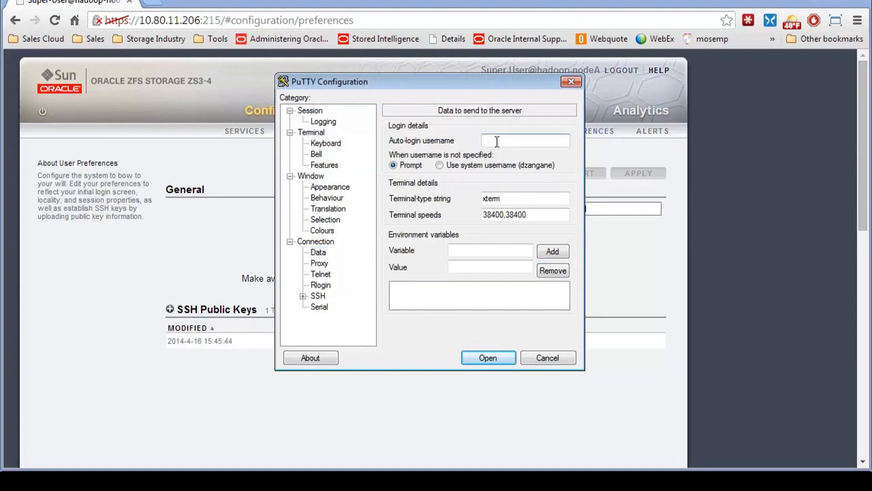
{"action": "type", "text": "root"}
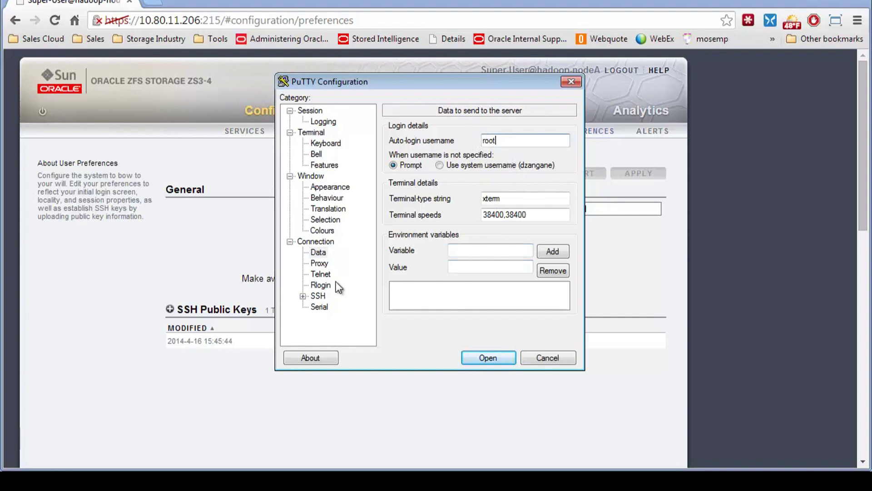
Select priv4.ppk as the private key file under Connection > SSH > Auth
{"action": "left_click", "coordinate": [303, 297]}
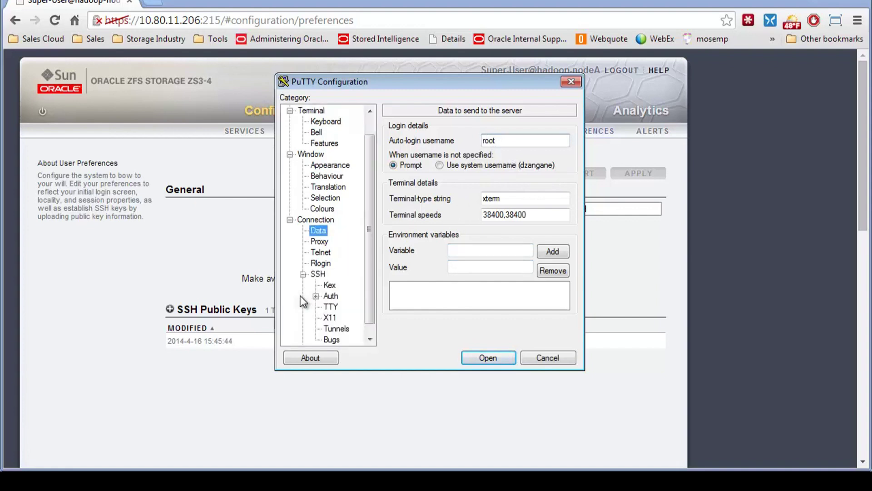
{"action": "left_click", "coordinate": [330, 295]}
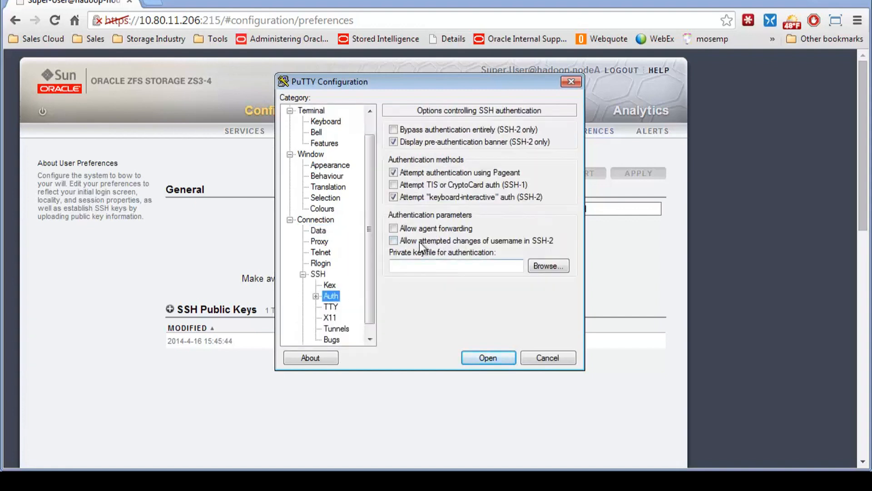
{"action": "left_click", "coordinate": [548, 266]}
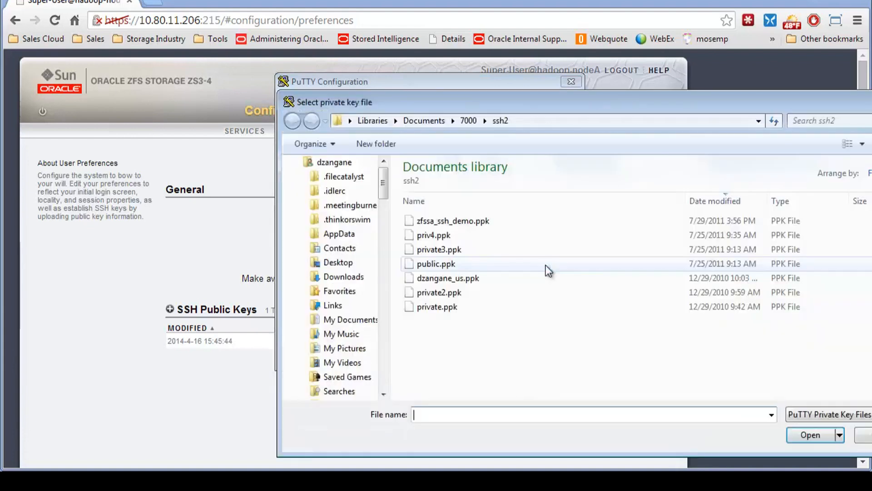
{"action": "left_click", "coordinate": [432, 235]}
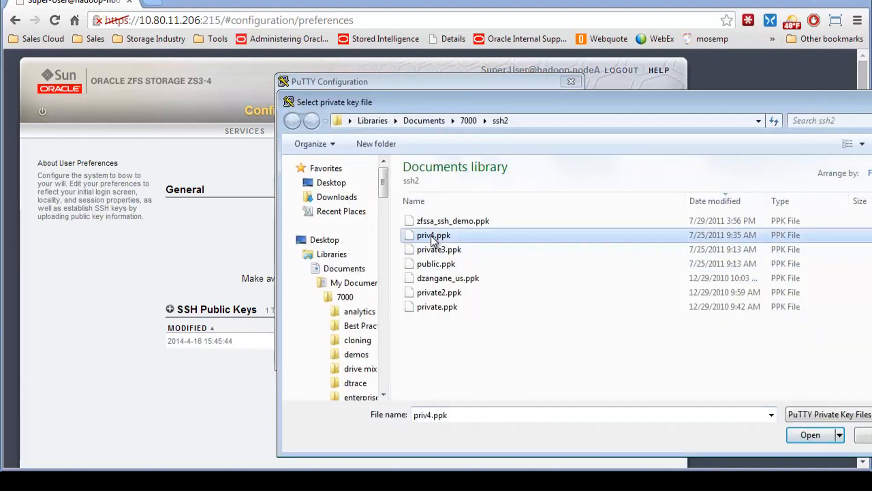
{"action": "left_click", "coordinate": [817, 436]}
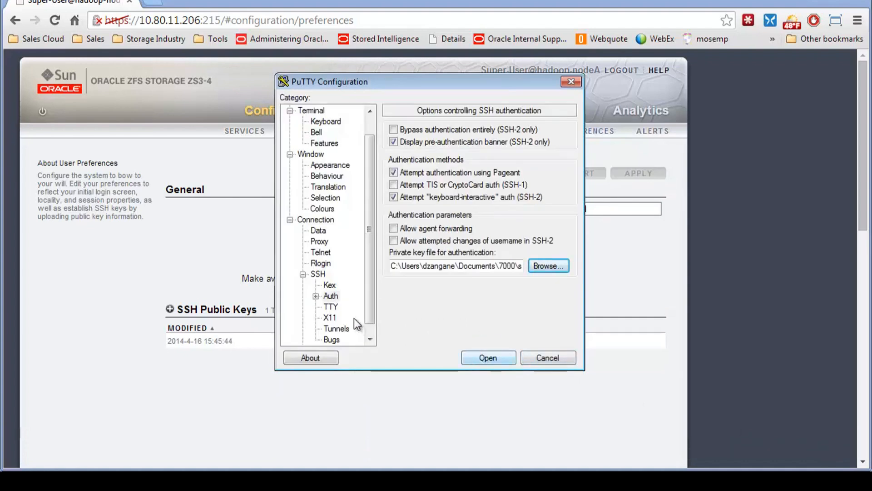
Return to the Session settings and save the updated ZS3-4 session
{"action": "left_click", "coordinate": [370, 111]}
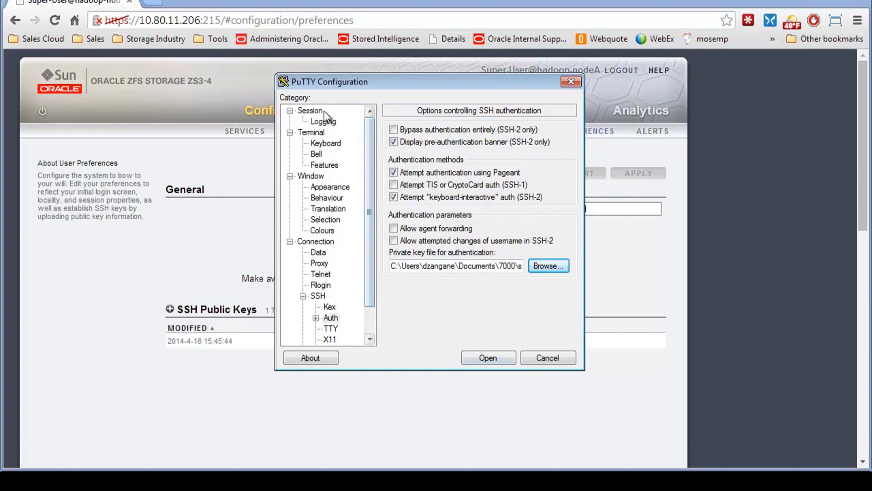
{"action": "left_click", "coordinate": [310, 110]}
{"action": "left_click", "coordinate": [548, 255]}
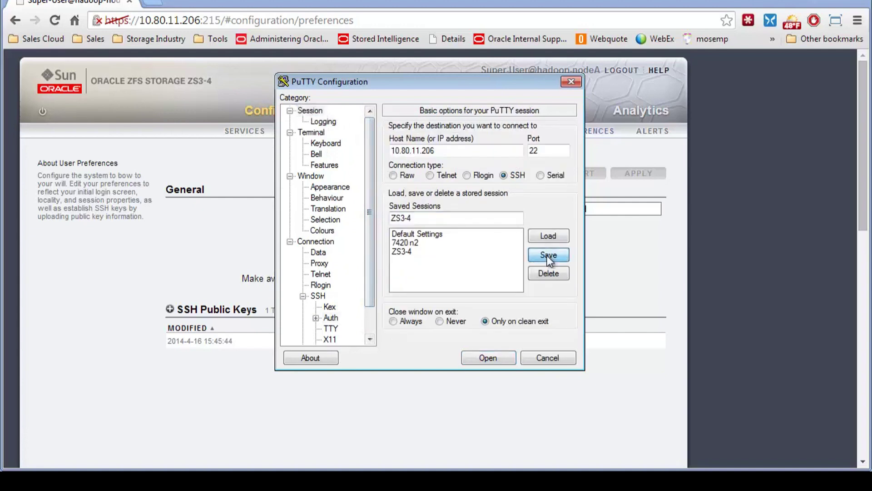
Connect as root, enter the CLI configuration context and list its child contexts with ls
{"action": "left_click", "coordinate": [492, 355]}
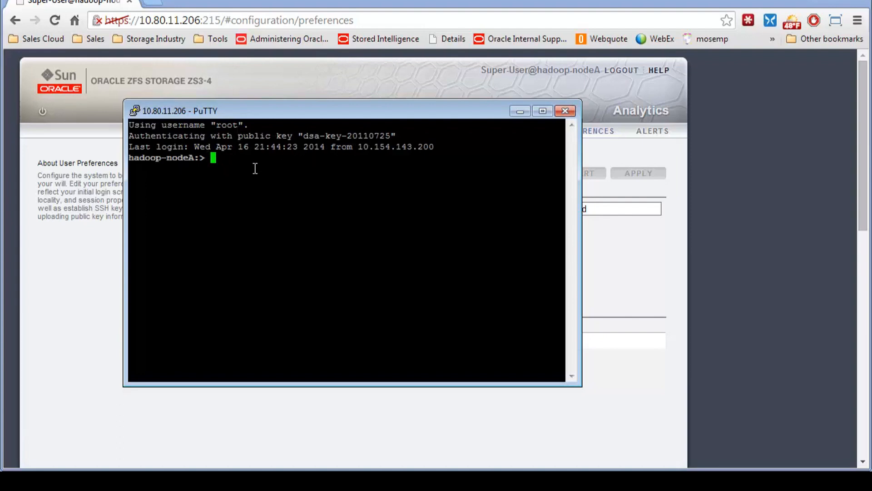
{"action": "type", "text": "con"}
{"action": "type", "text": "fi"}
{"action": "key", "text": "Tab"}
{"action": "key", "text": "Return"}
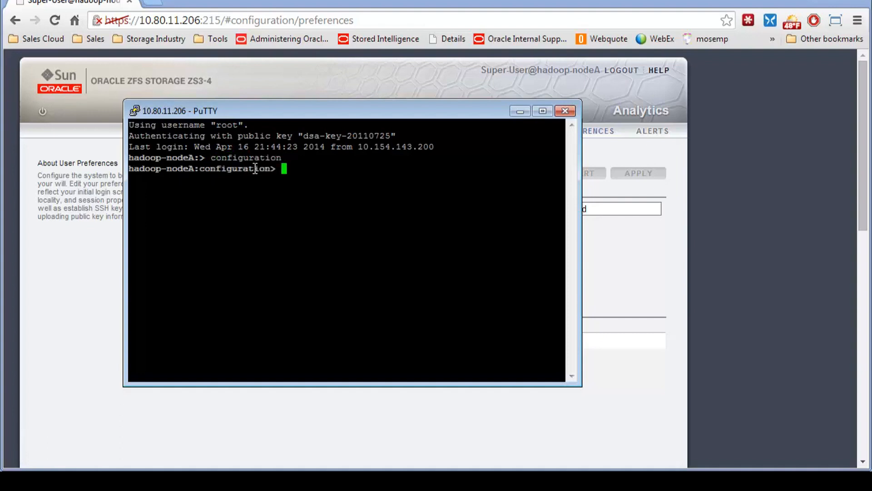
{"action": "type", "text": "ls"}
{"action": "key", "text": "Return"}
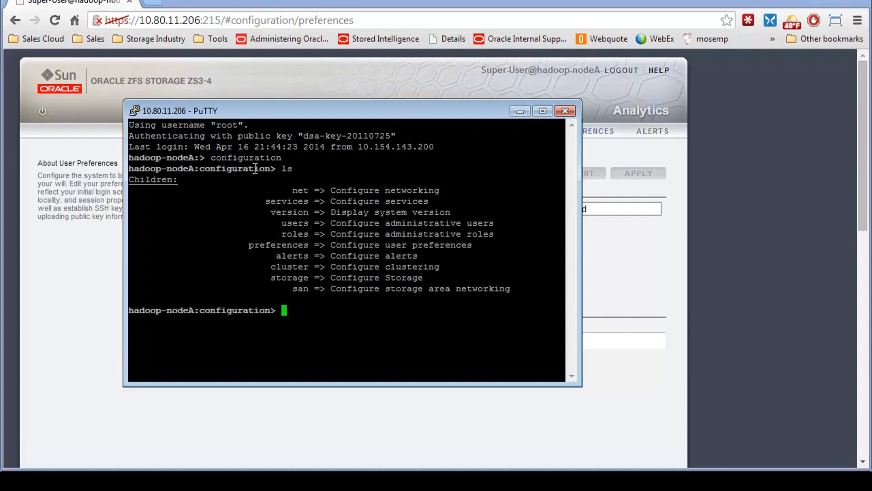